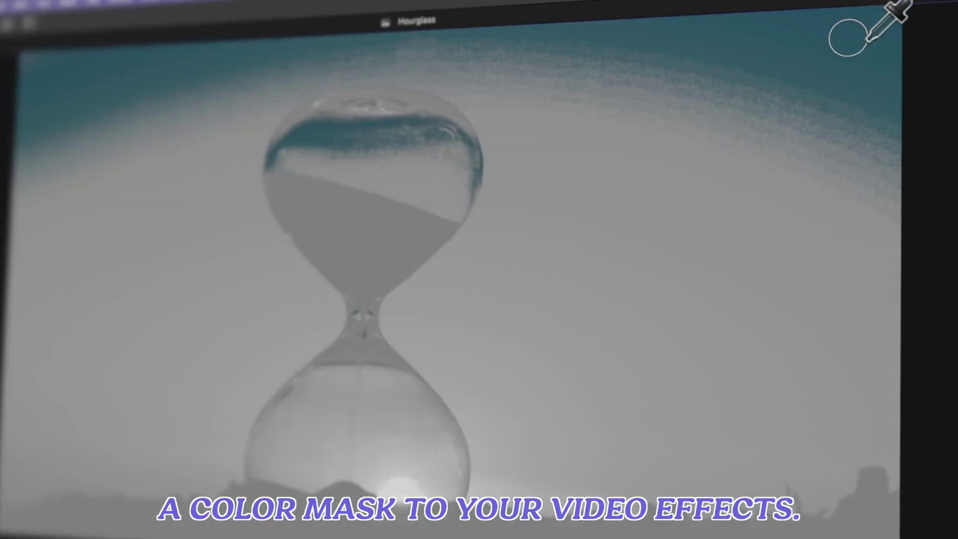
Step: Show the Hourglass project with the sunset clip and the Color effects category
left_click_drag(850, 36, 951, 7)
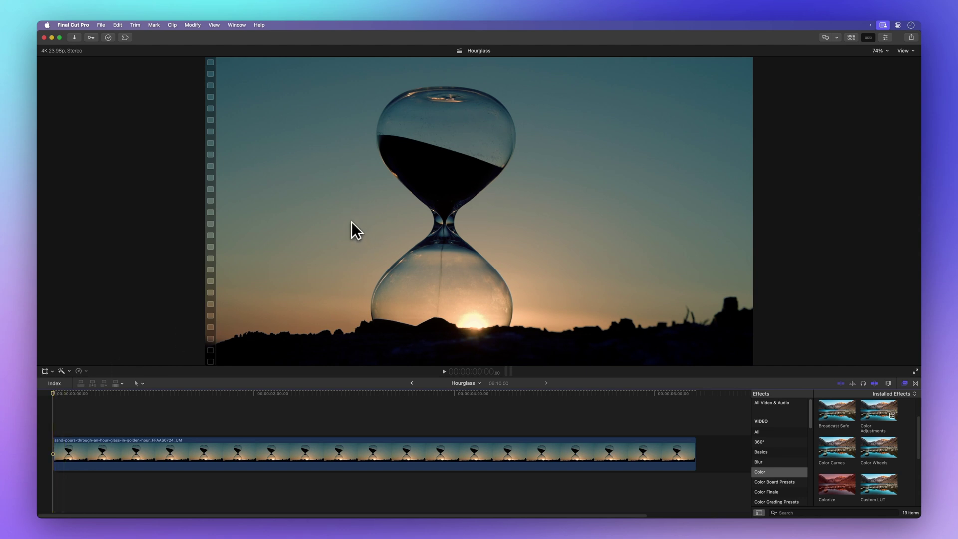
Step: Select the hourglass clip in the timeline
left_click(348, 459)
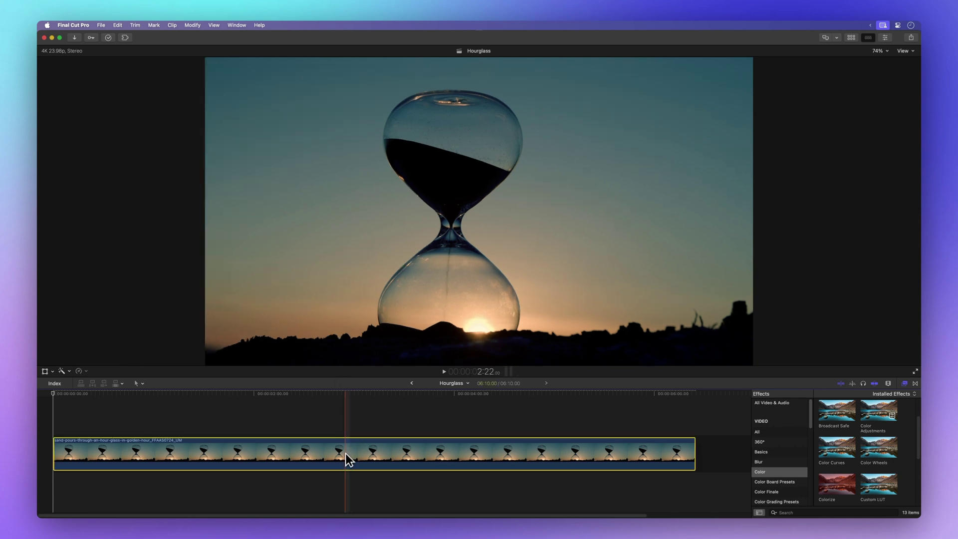
left_click(353, 418)
left_click(372, 449)
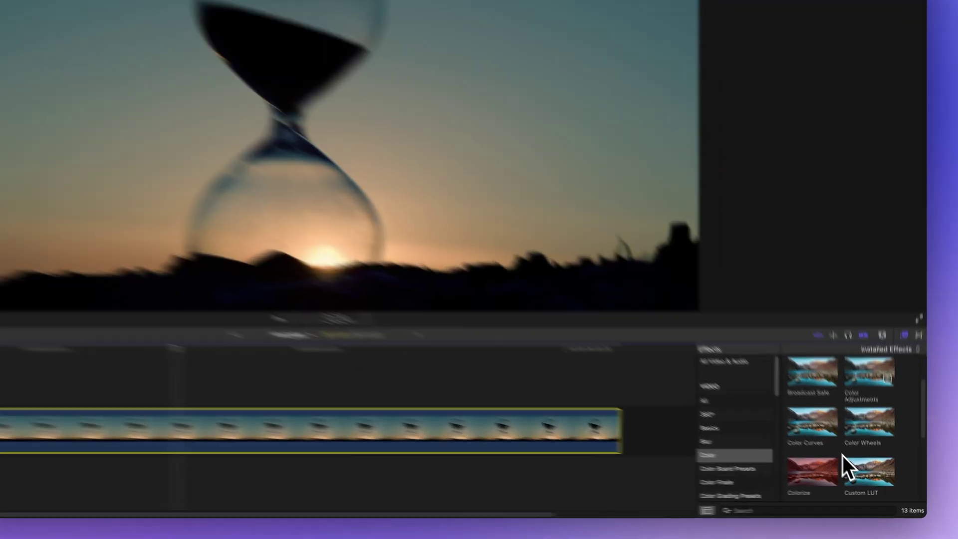
scroll(891, 449, "down", 2)
scroll(919, 354, "down", 2)
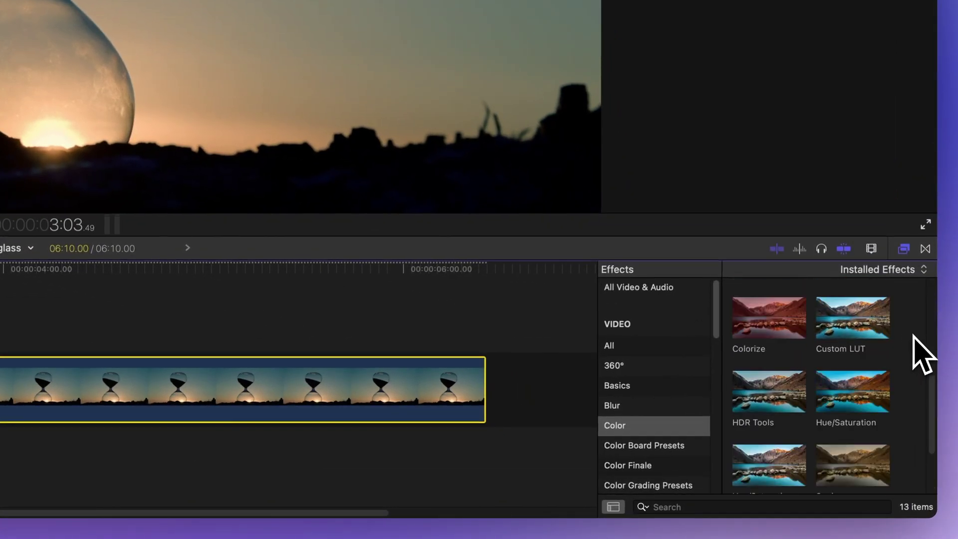
scroll(919, 354, "up", 5)
scroll(919, 353, "down", 3)
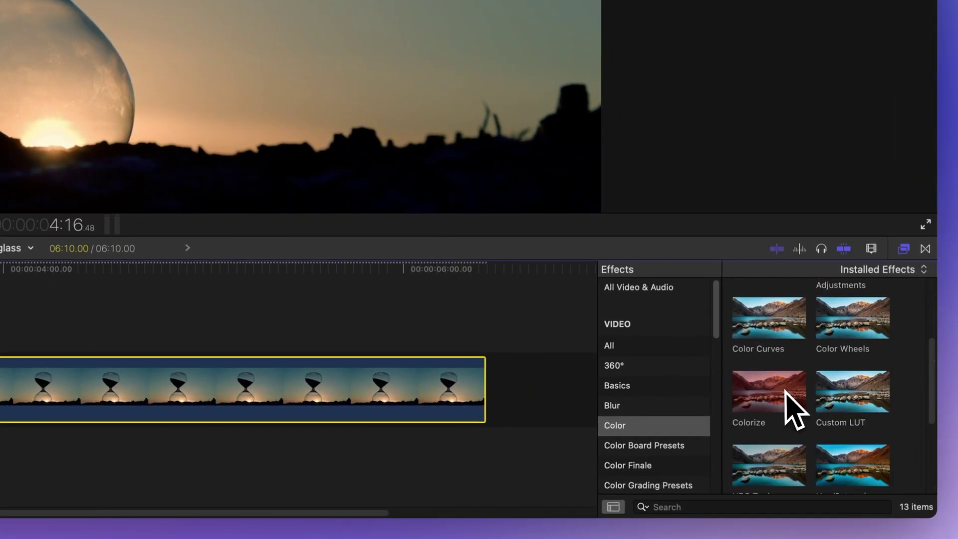
Step: Apply the Colorize effect to the clip, tinting the sunset shot reddish
left_click_drag(769, 391, 322, 388)
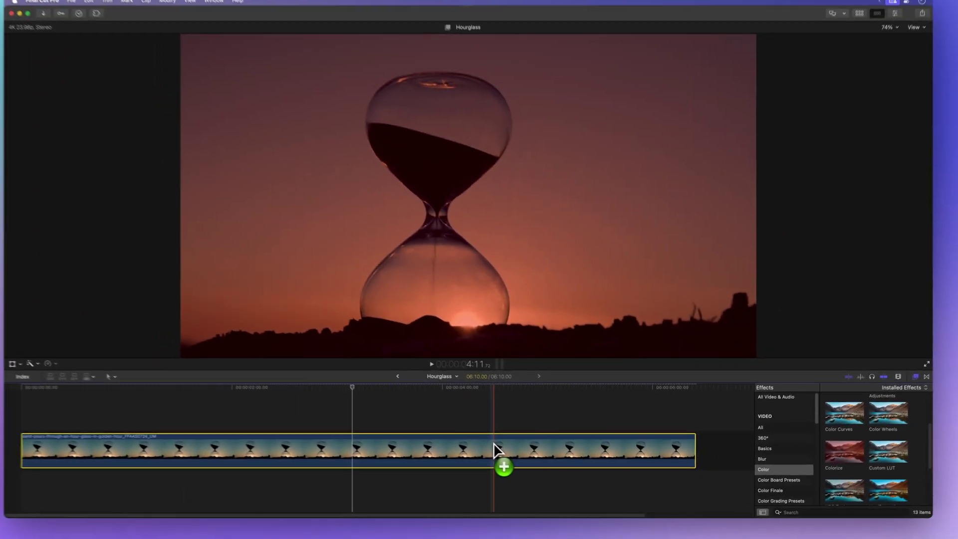
mouse_move(322, 388)
left_mouse_down()
mouse_move(581, 353)
mouse_move(877, 59)
left_mouse_up()
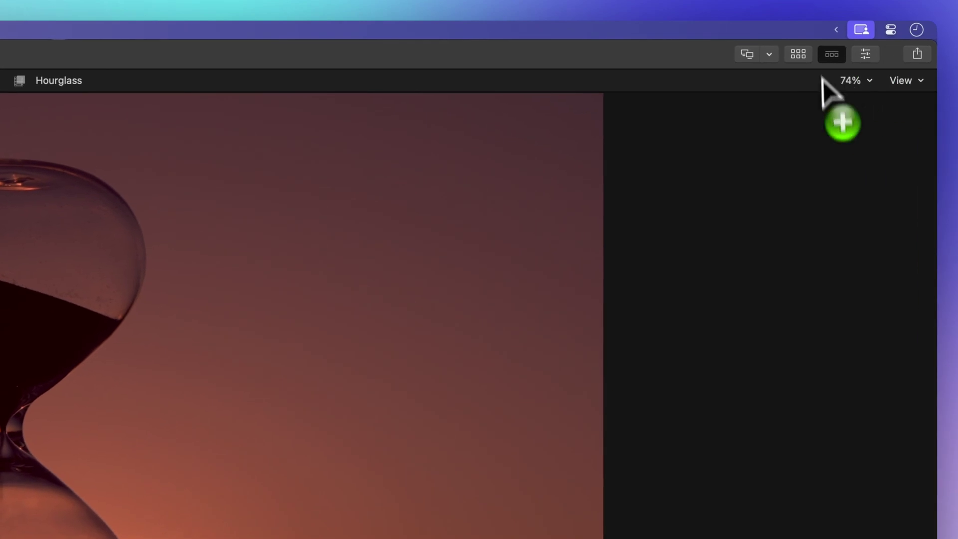
left_click_drag(831, 90, 861, 81)
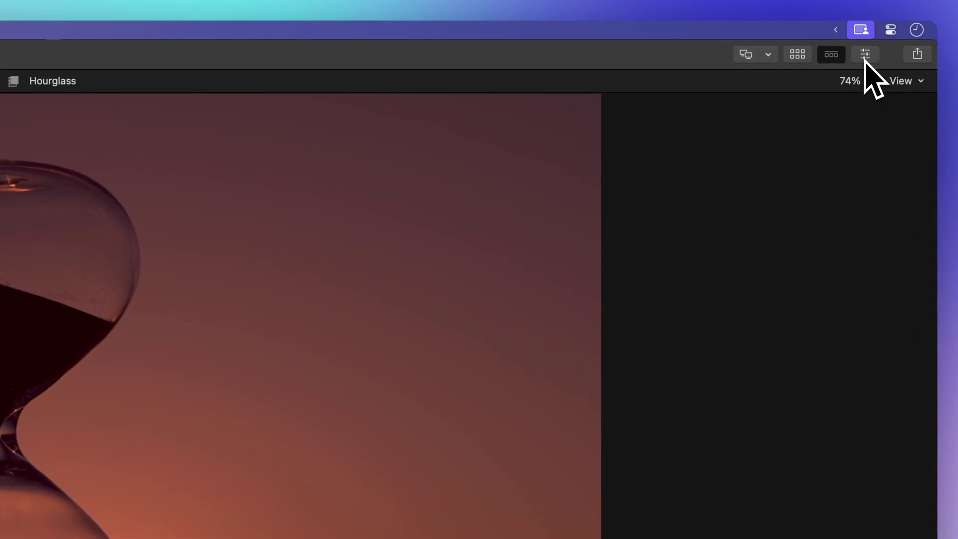
Step: Show the clip's Video inspector listing the Colorize controls
left_click(865, 54)
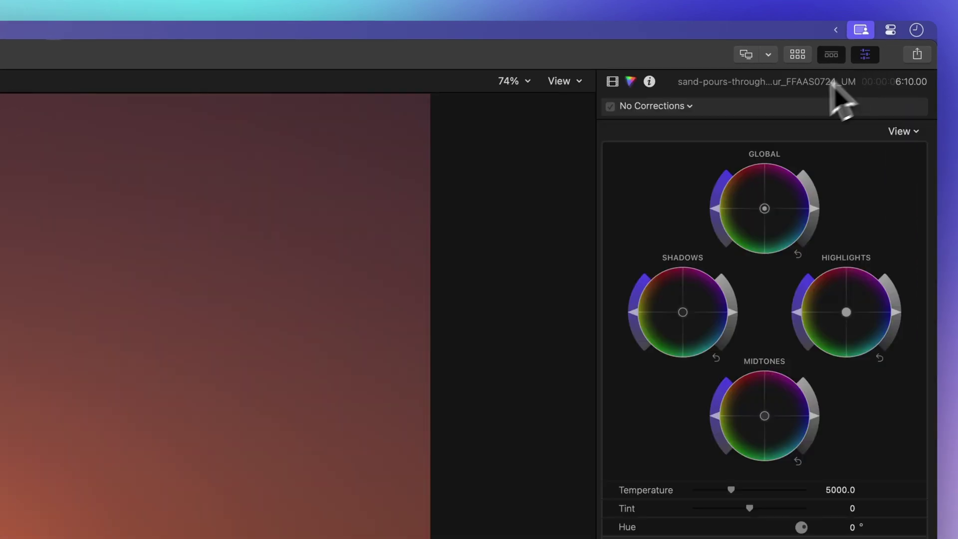
left_click(612, 82)
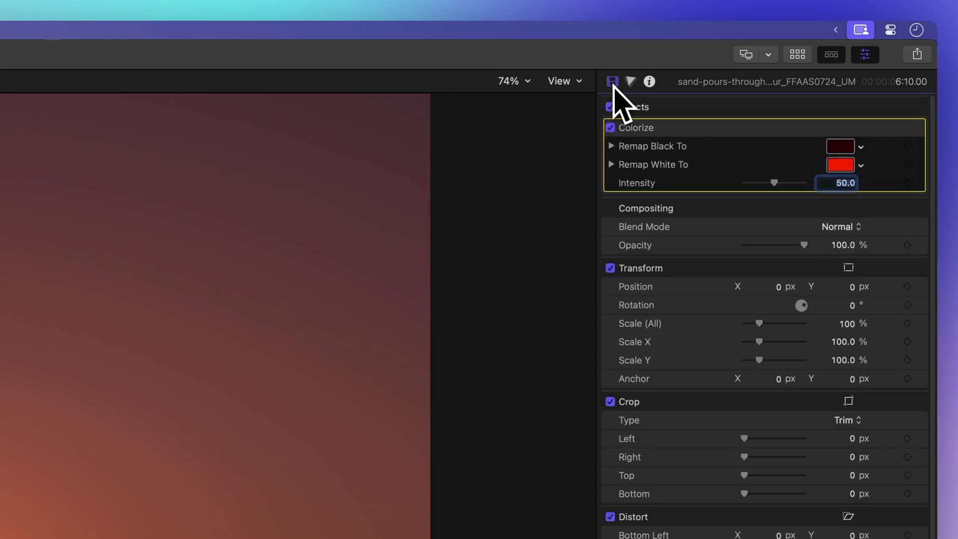
mouse_move(764, 107)
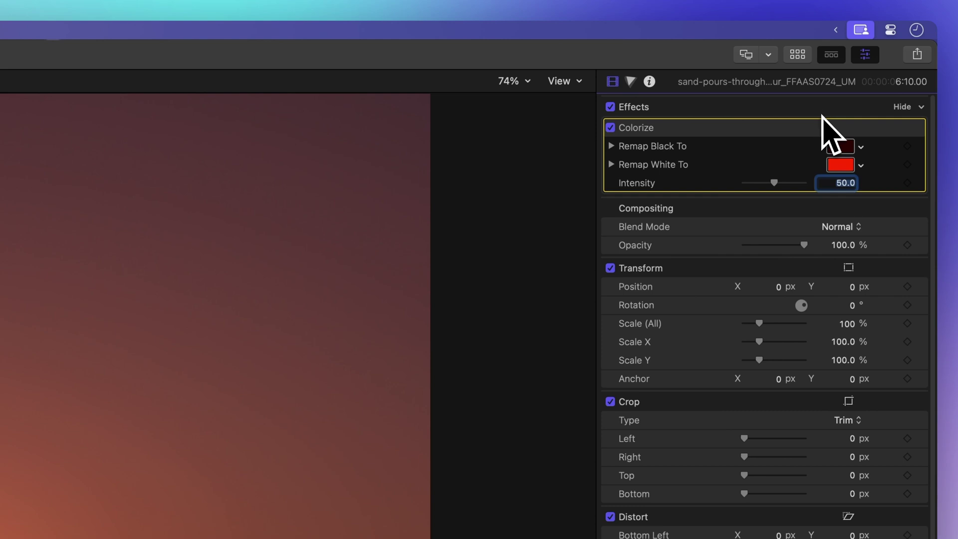
Step: Set Colorize to remap blacks to Maroon and whites to Turquoise
left_click(840, 146)
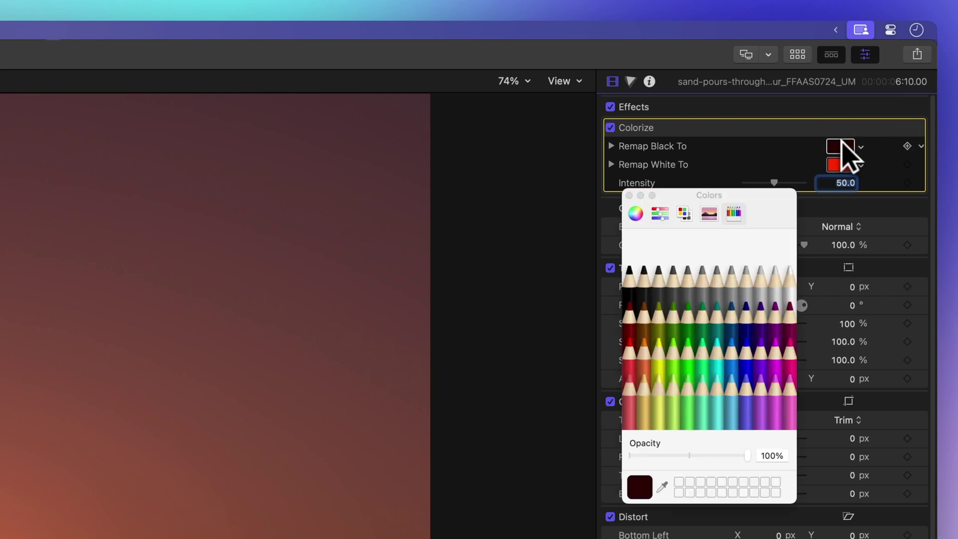
left_click(791, 314)
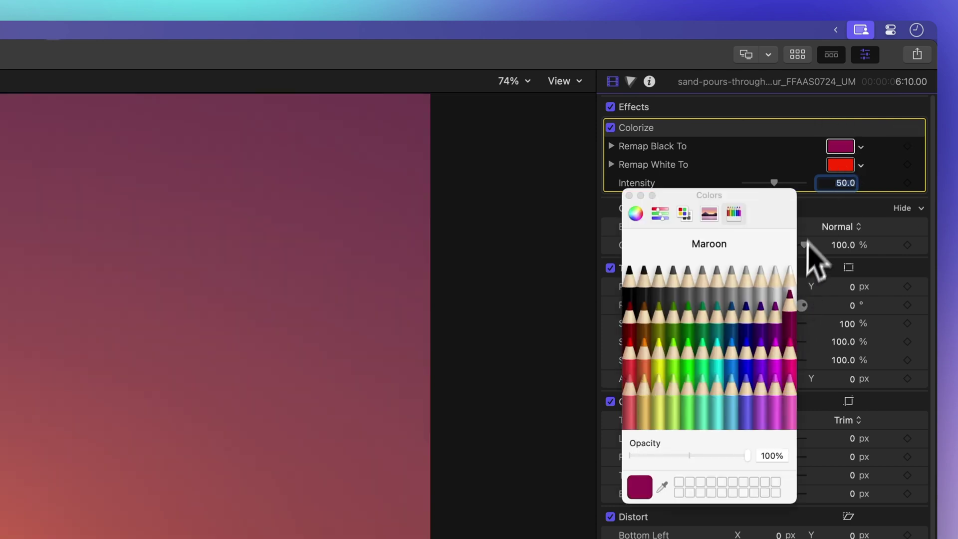
left_click(840, 166)
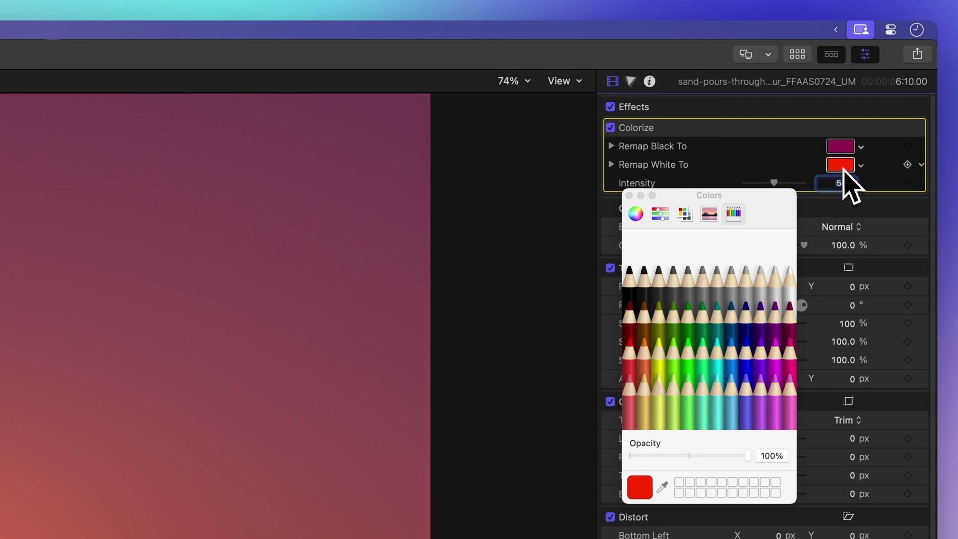
left_click(717, 348)
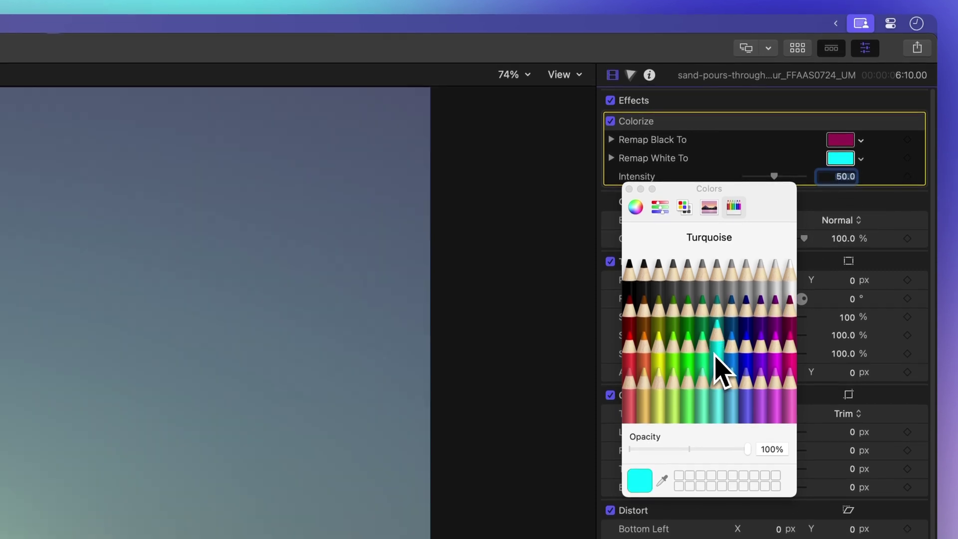
left_click(628, 189)
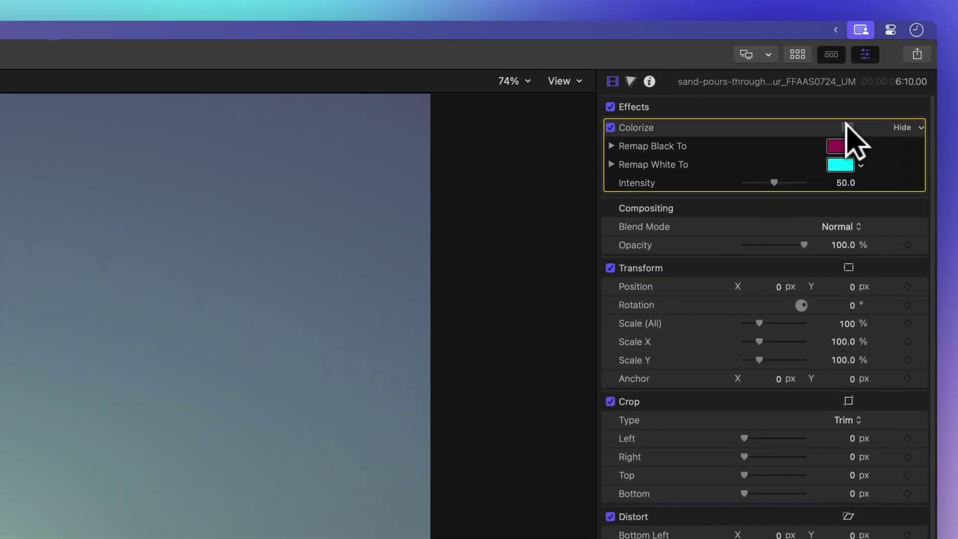
Step: Add a colour mask to the Colorize effect, ready to sample the sky
left_click(848, 129)
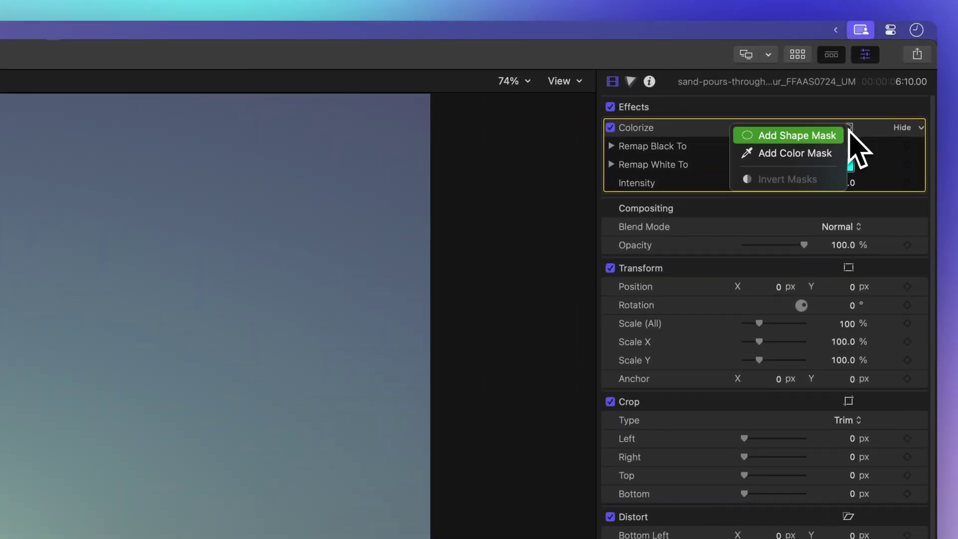
left_click(812, 157)
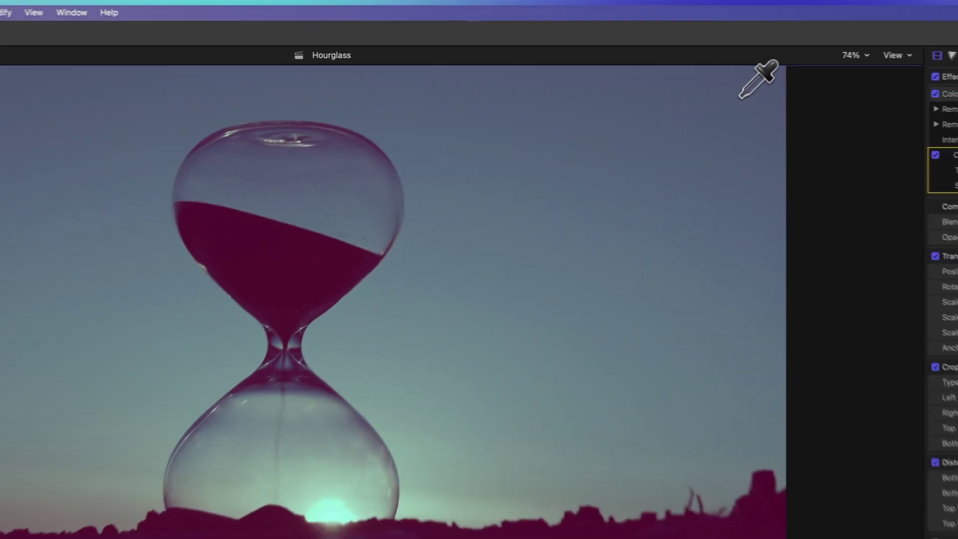
left_click(854, 71)
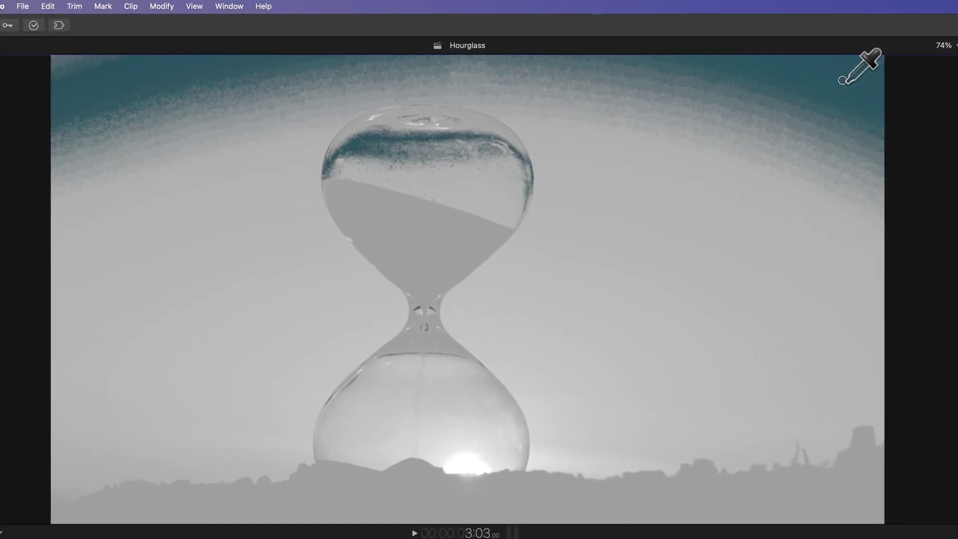
Step: Sample the teal sky at top right and widen the keyed range across the sky
left_click_drag(844, 80, 842, 81)
left_click_drag(844, 80, 843, 81)
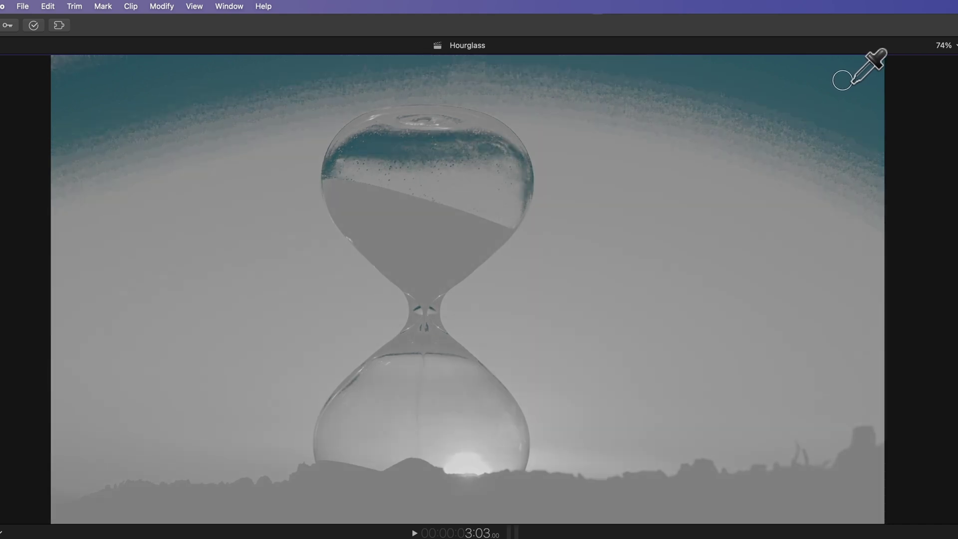
left_click_drag(844, 80, 941, 83)
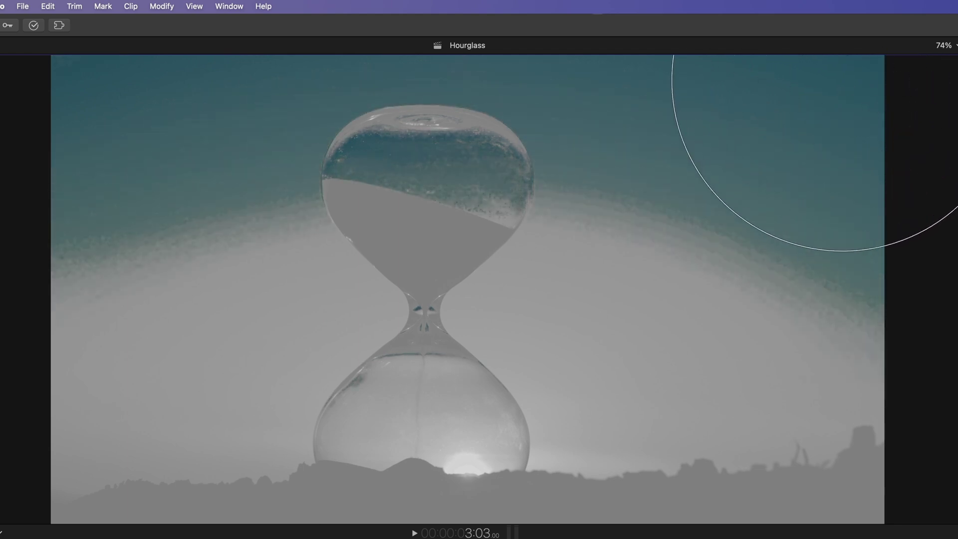
left_click_drag(941, 82, 956, 89)
key("shift")
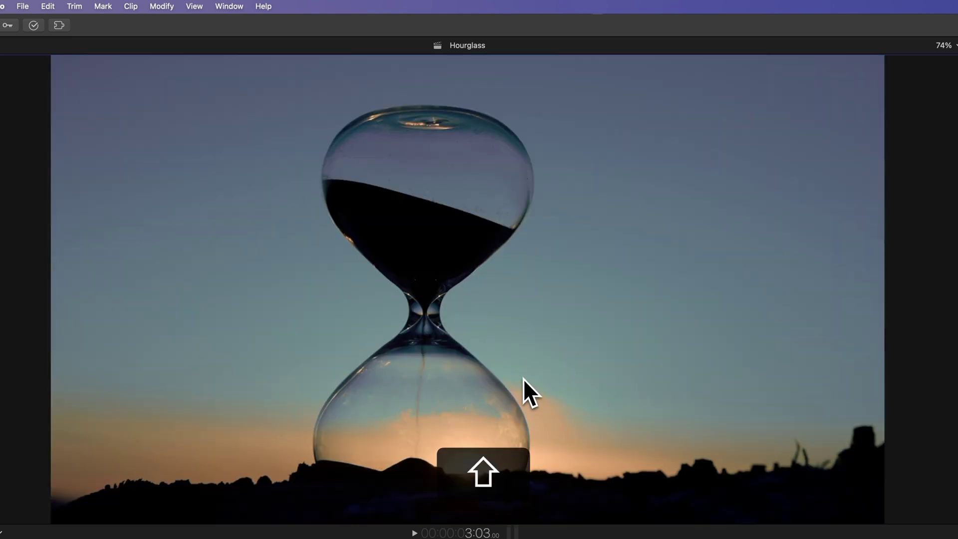
Step: Subtract the lower bulb's colours from the mask and raise softness to 150
key("alt")
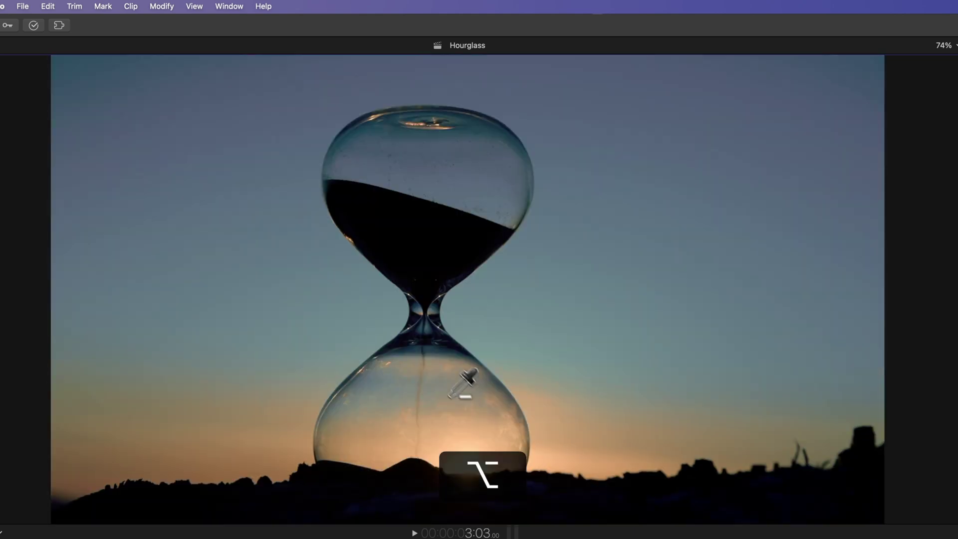
left_click_drag(449, 378, 473, 372)
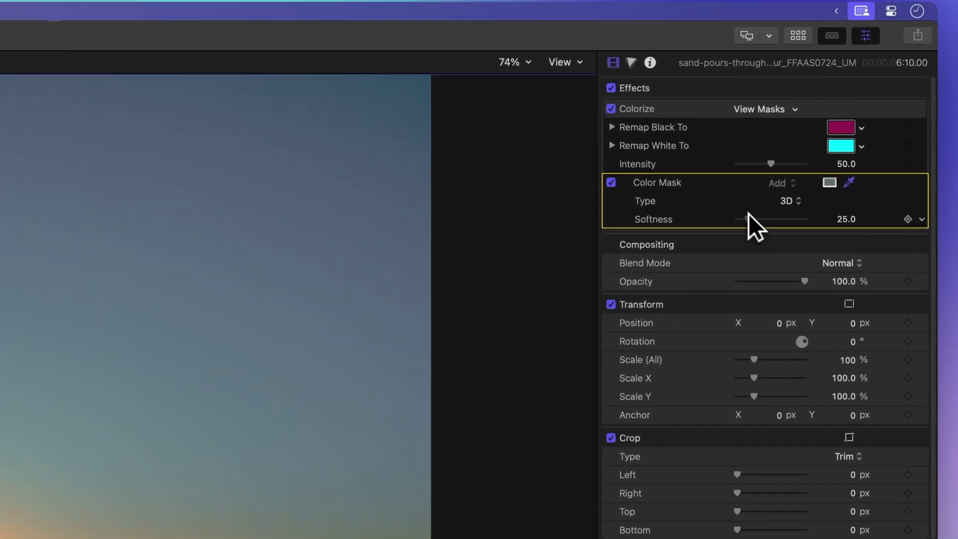
left_click_drag(755, 218, 816, 219)
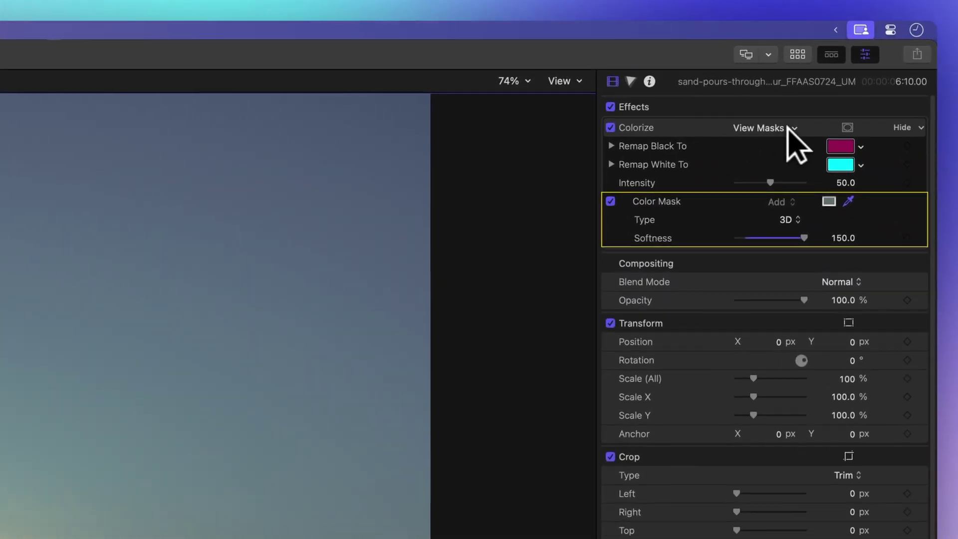
left_click(821, 140)
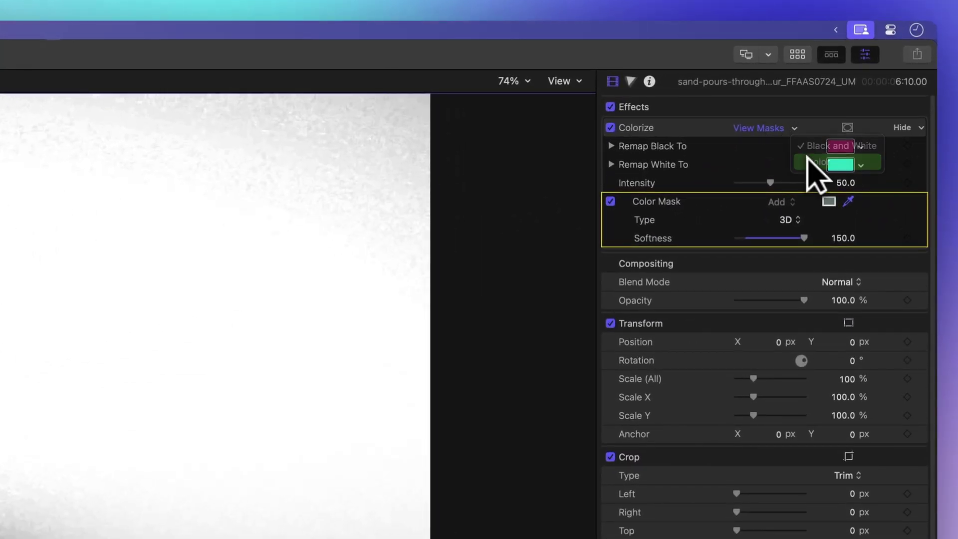
left_click(812, 169)
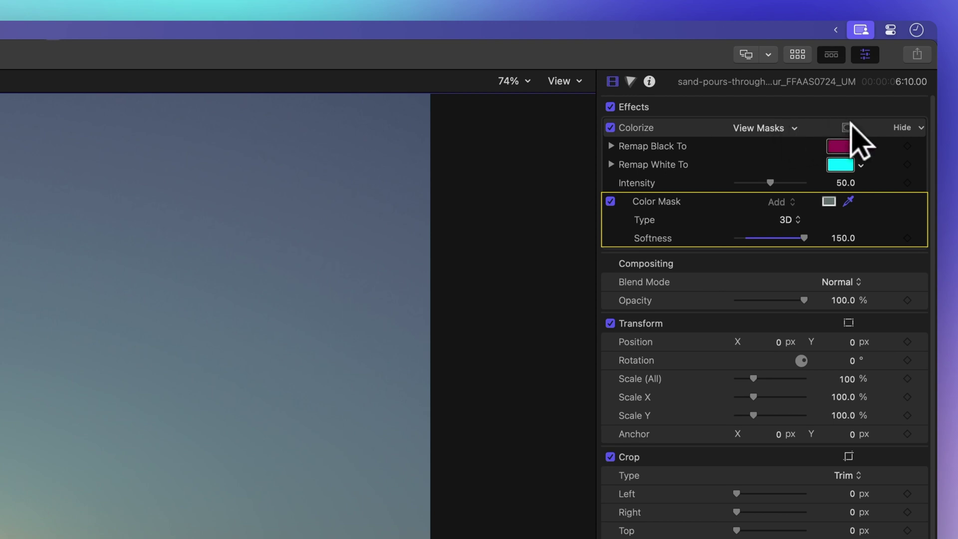
Step: Invert the Colorize colour mask so the tint covers hourglass and landscape
left_click(848, 129)
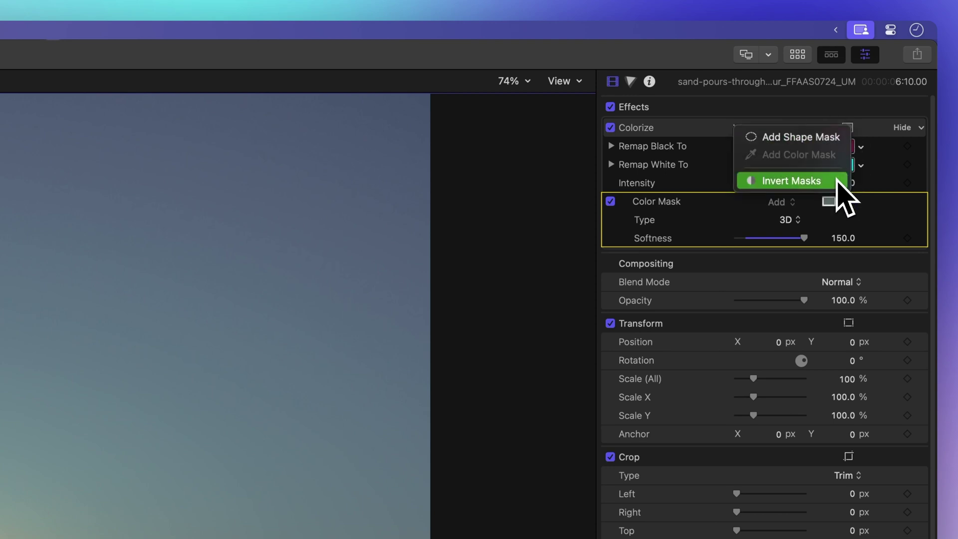
left_click(791, 180)
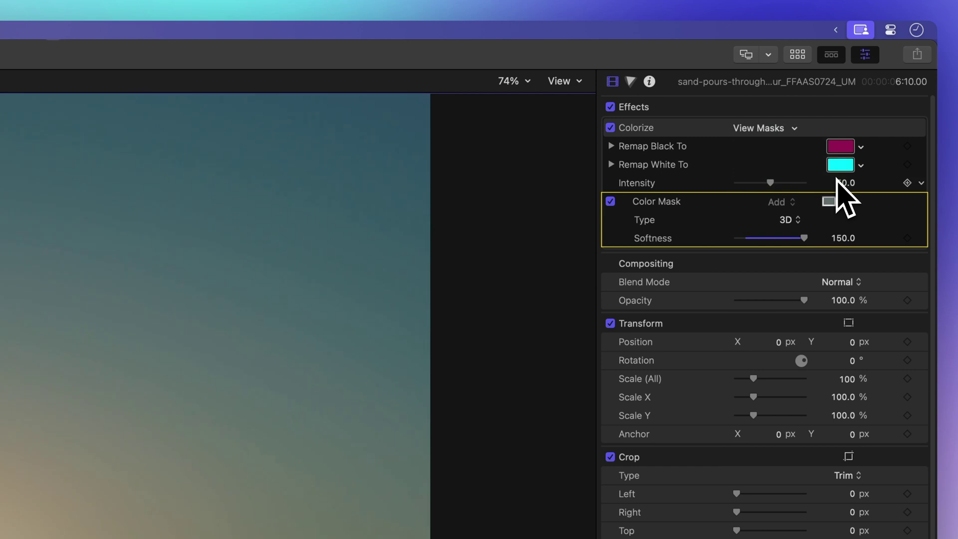